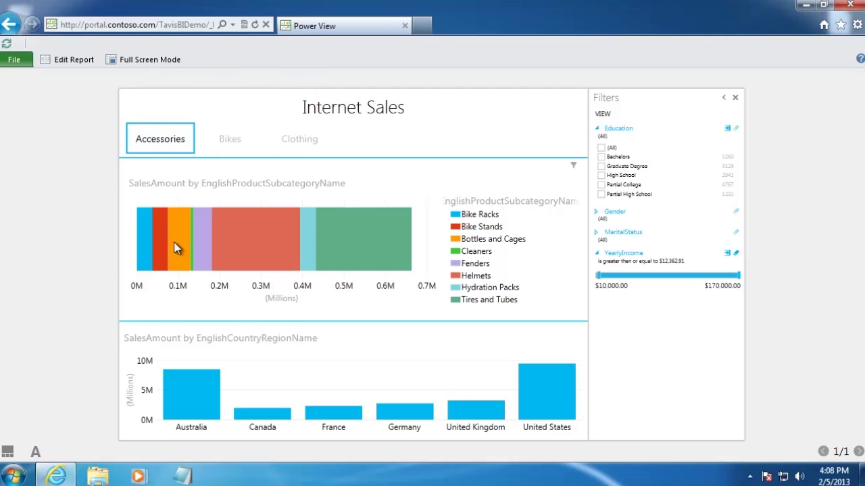
Switch the report to the Bikes category tile, glancing at Clothing first
{"action": "mouse_move", "coordinate": [397, 244]}
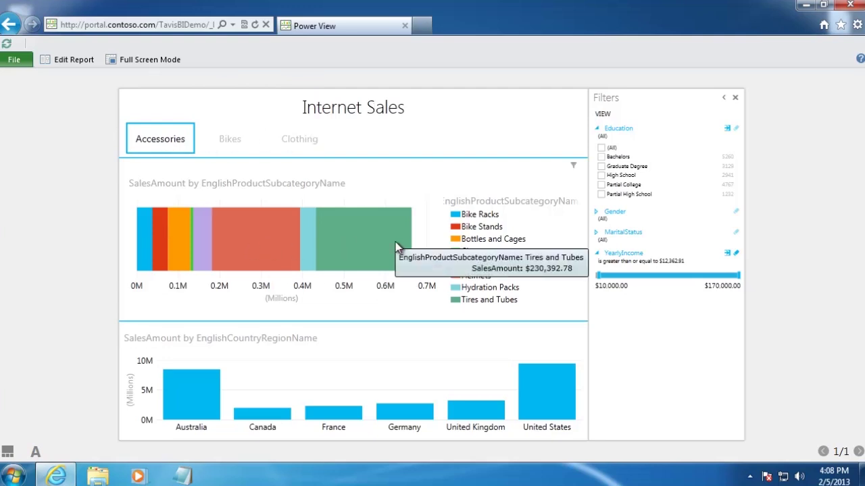
{"action": "left_click", "coordinate": [227, 145]}
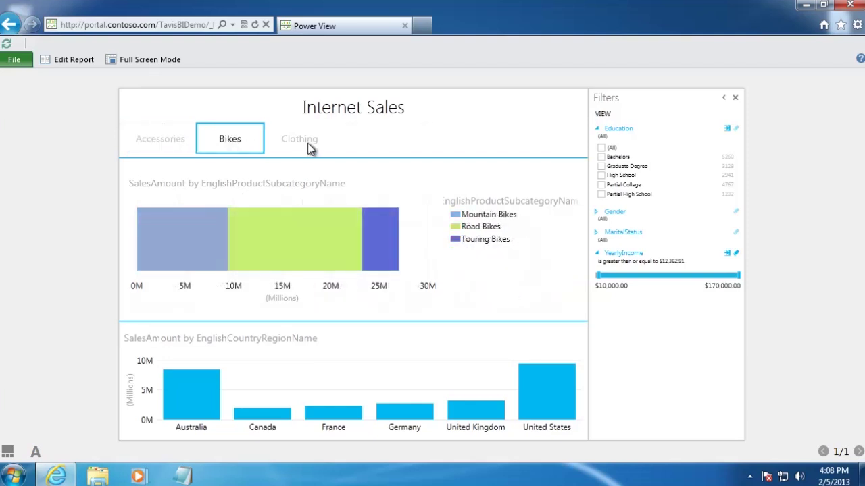
{"action": "left_click", "coordinate": [310, 149]}
{"action": "left_click", "coordinate": [234, 146]}
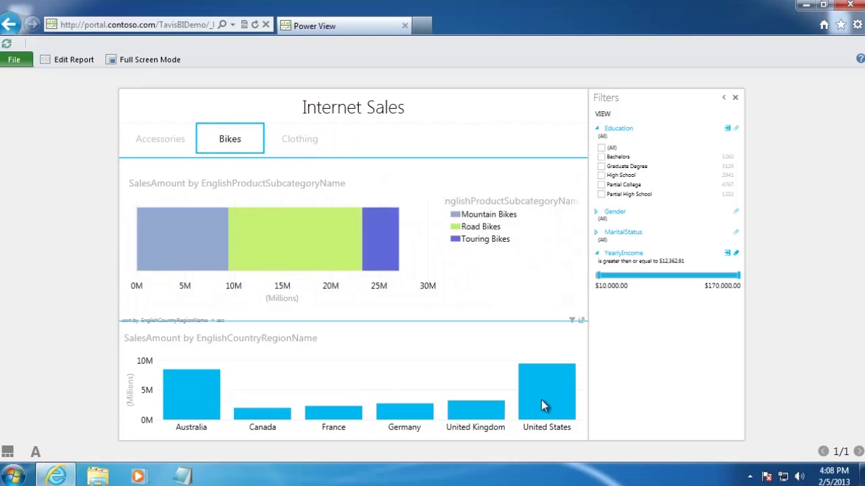
Cross-highlight Road Bikes, then United States sales, clearing each highlight afterward
{"action": "mouse_move", "coordinate": [555, 400]}
{"action": "mouse_move", "coordinate": [369, 234]}
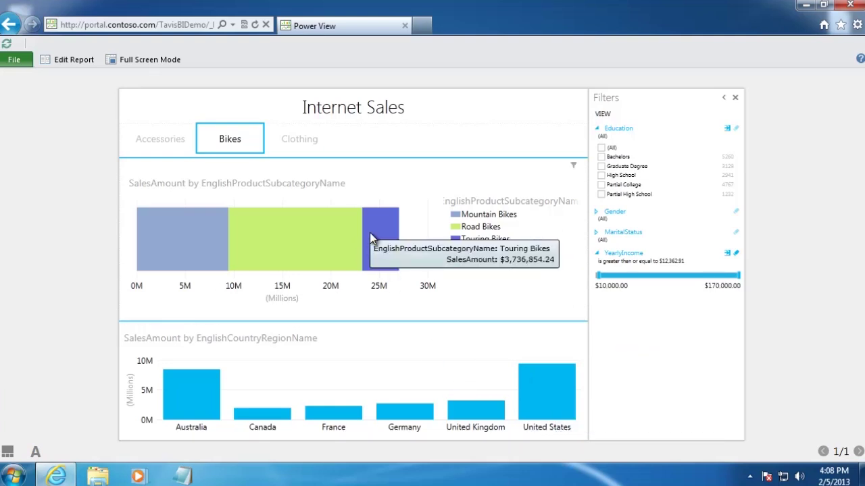
{"action": "left_click", "coordinate": [300, 242]}
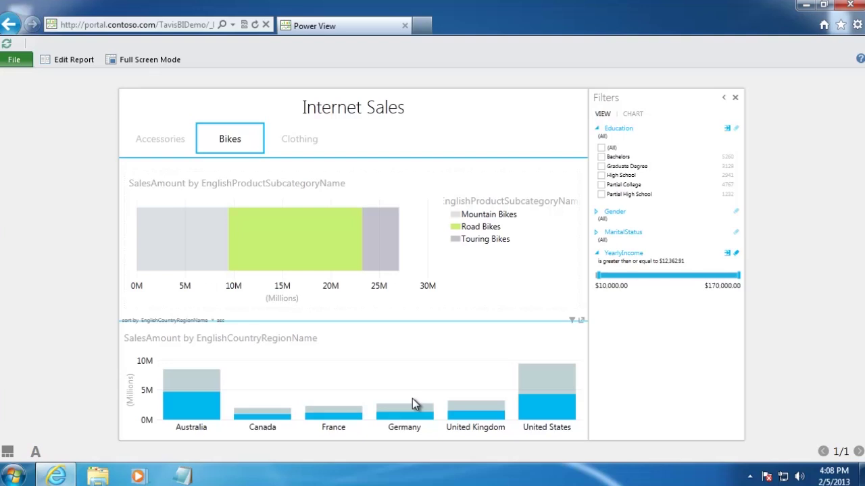
{"action": "left_click", "coordinate": [417, 246]}
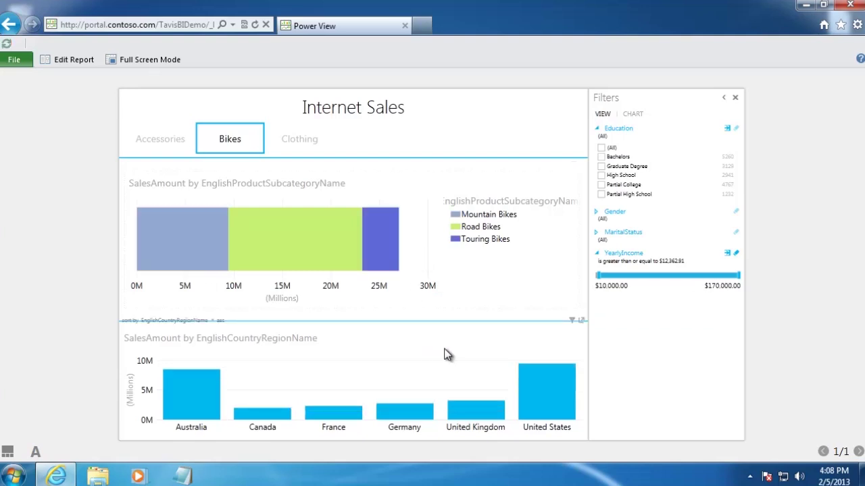
{"action": "left_click", "coordinate": [544, 382]}
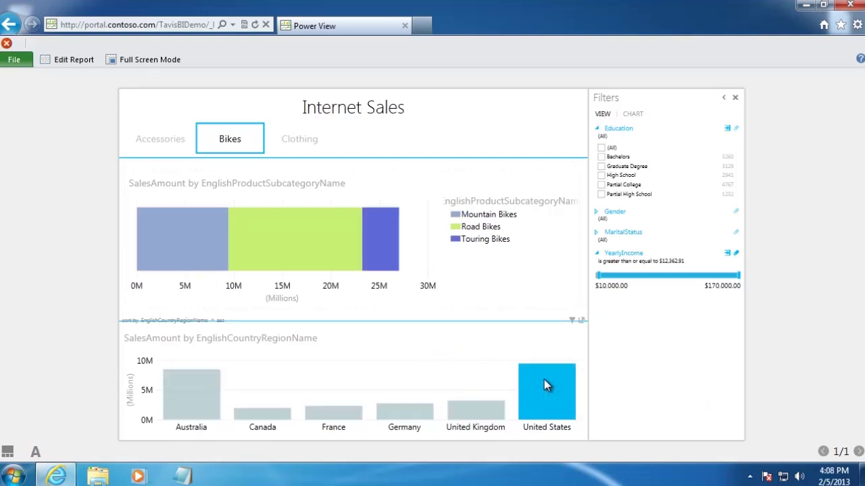
{"action": "mouse_move", "coordinate": [314, 242]}
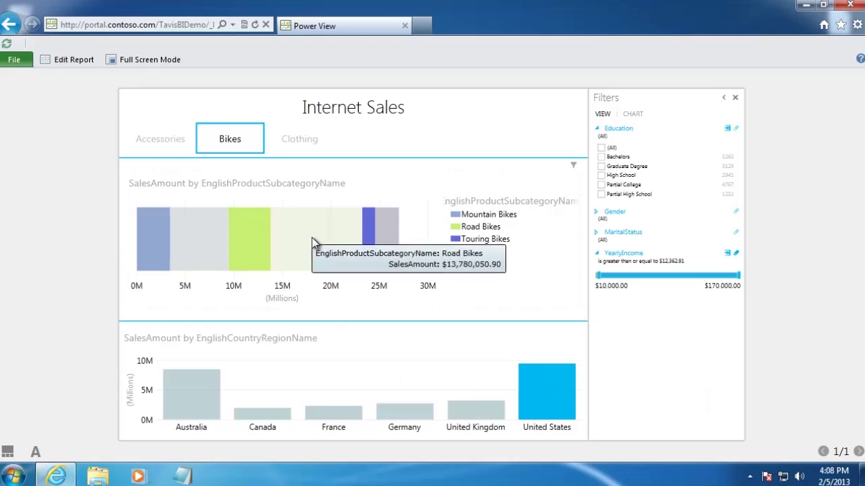
{"action": "left_click", "coordinate": [418, 368]}
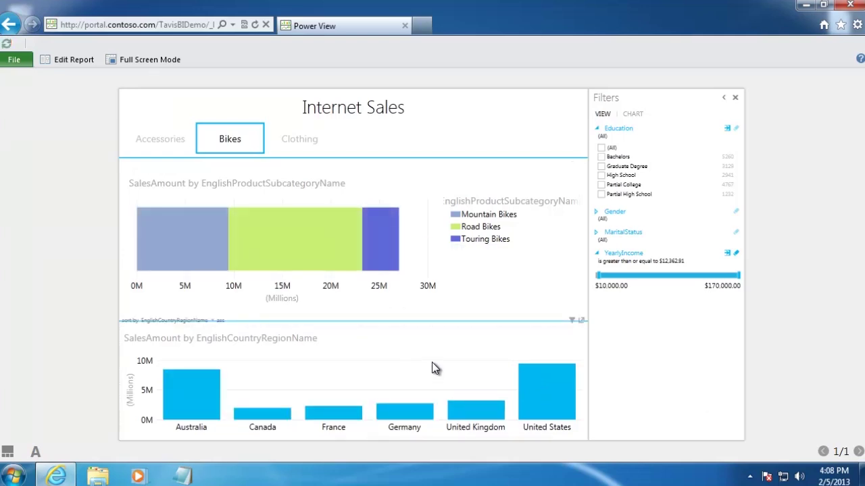
Filter Education to Bachelors and Graduate Degree and narrow YearlyIncome to about $98,215.50–$135,343.91
{"action": "left_click", "coordinate": [601, 157]}
{"action": "left_click", "coordinate": [601, 166]}
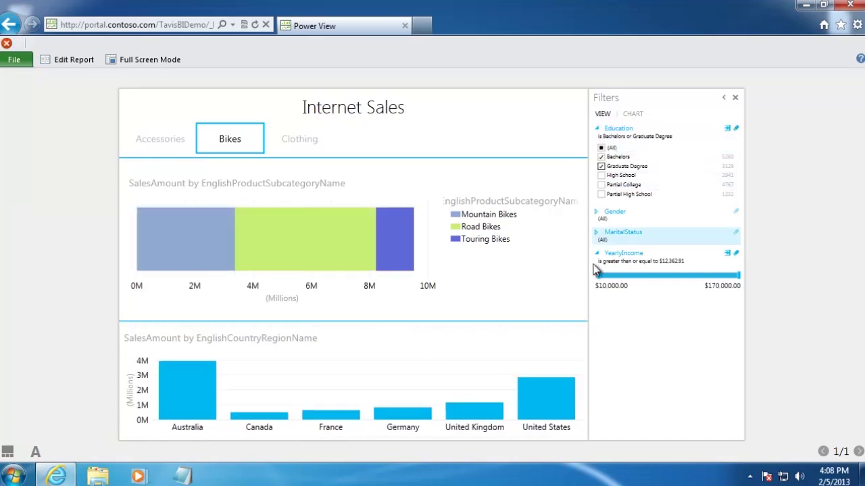
{"action": "left_click_drag", "start_coordinate": [595, 275], "coordinate": [673, 276]}
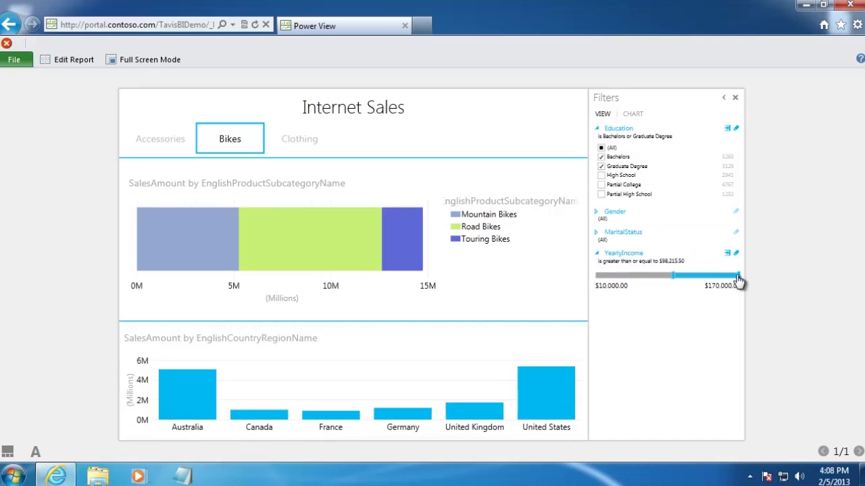
{"action": "left_click_drag", "start_coordinate": [739, 277], "coordinate": [709, 275]}
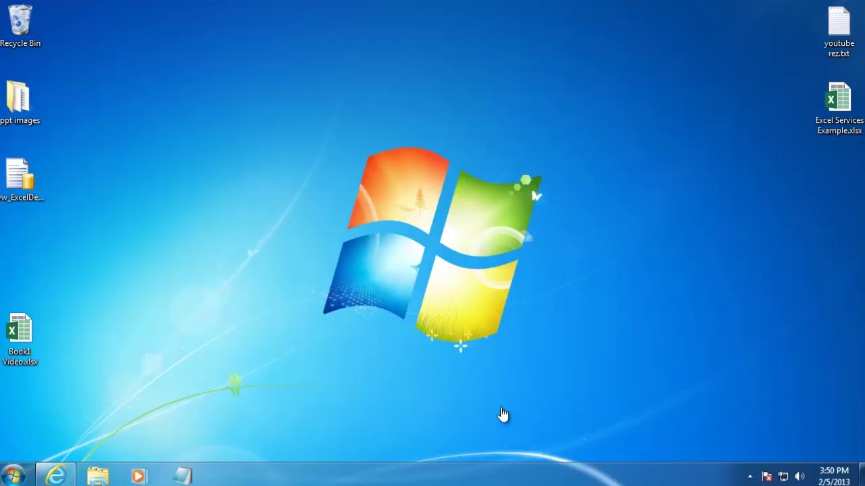
Return to SharePoint and create a Power View report from Book1 in the PowerPivotVideoDemo library
{"action": "left_click", "coordinate": [57, 479]}
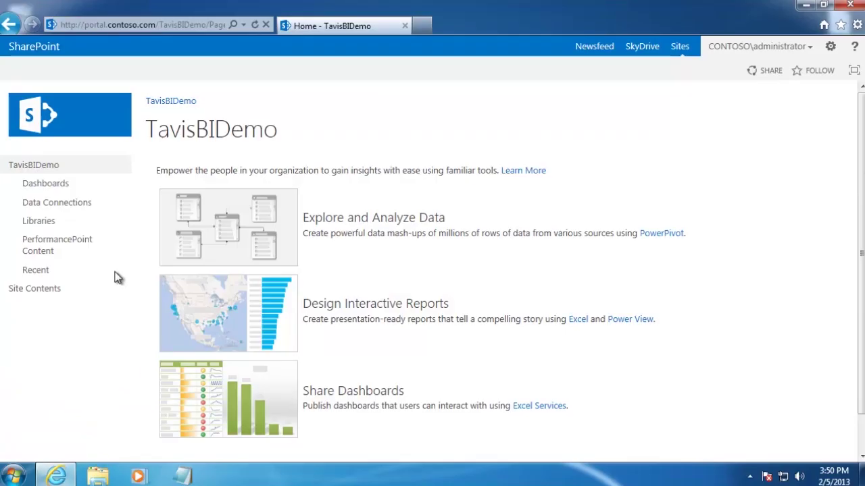
{"action": "left_click", "coordinate": [44, 295]}
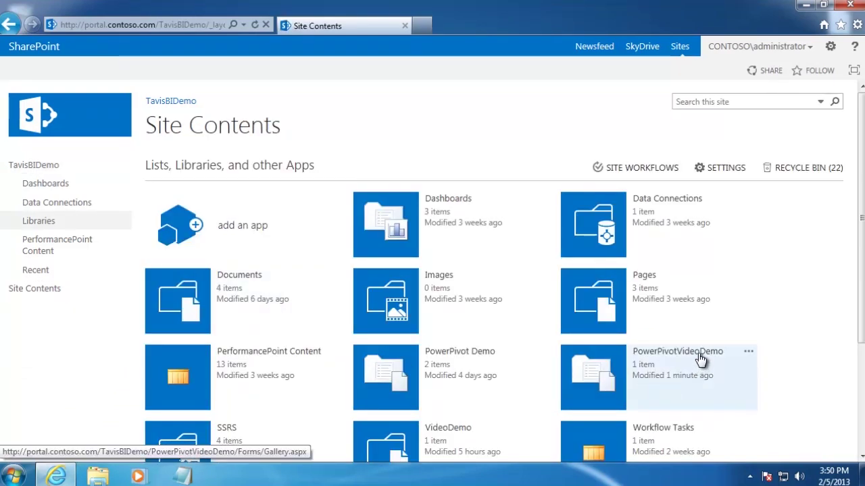
{"action": "left_click", "coordinate": [699, 361]}
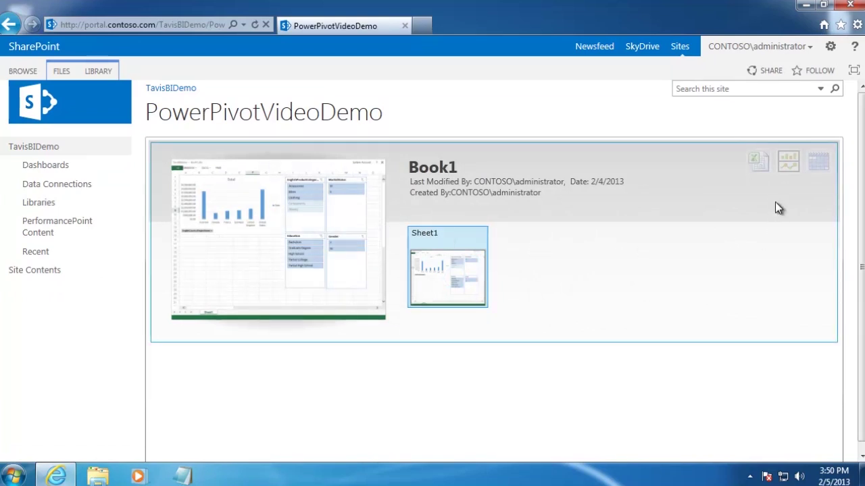
{"action": "left_click", "coordinate": [788, 162]}
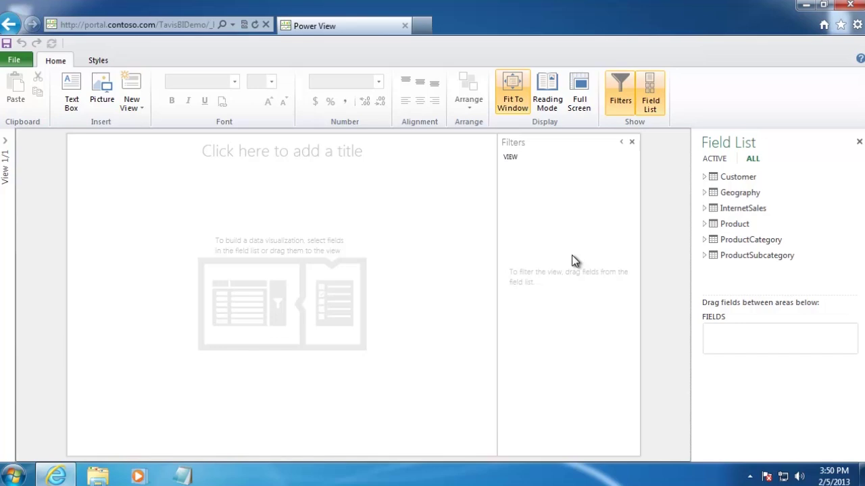
Build a table of SalesAmount by EnglishProductCategoryName and EnglishProductSubcategoryName
{"action": "left_click", "coordinate": [702, 208]}
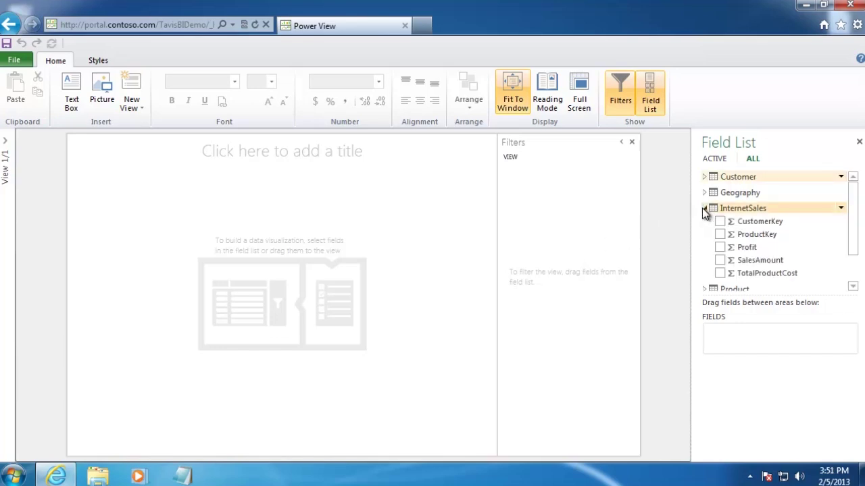
{"action": "left_click", "coordinate": [719, 261]}
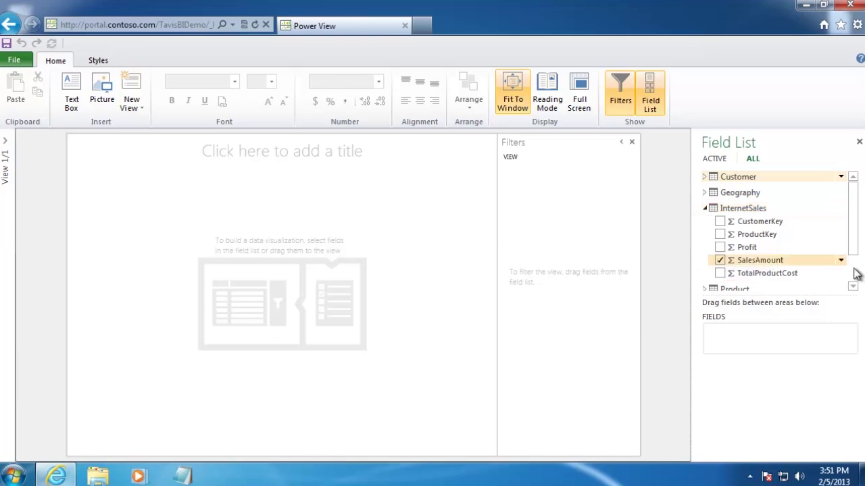
{"action": "left_click_drag", "start_coordinate": [855, 214], "coordinate": [849, 283]}
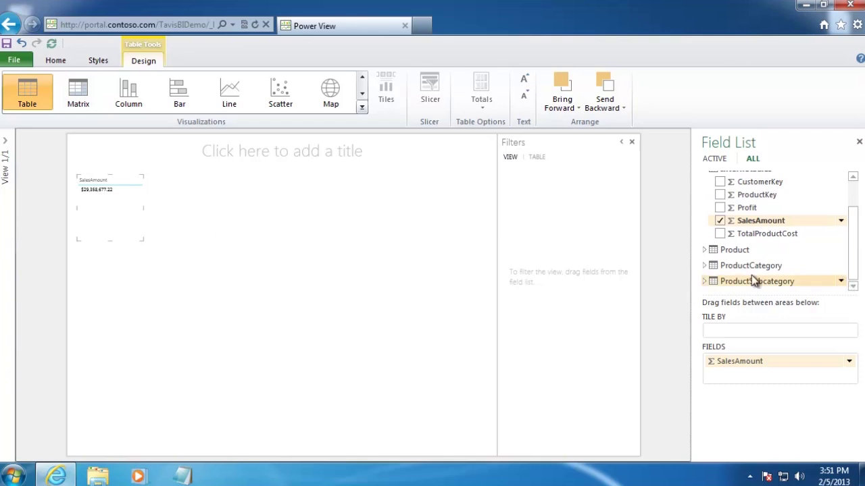
{"action": "left_click", "coordinate": [703, 265]}
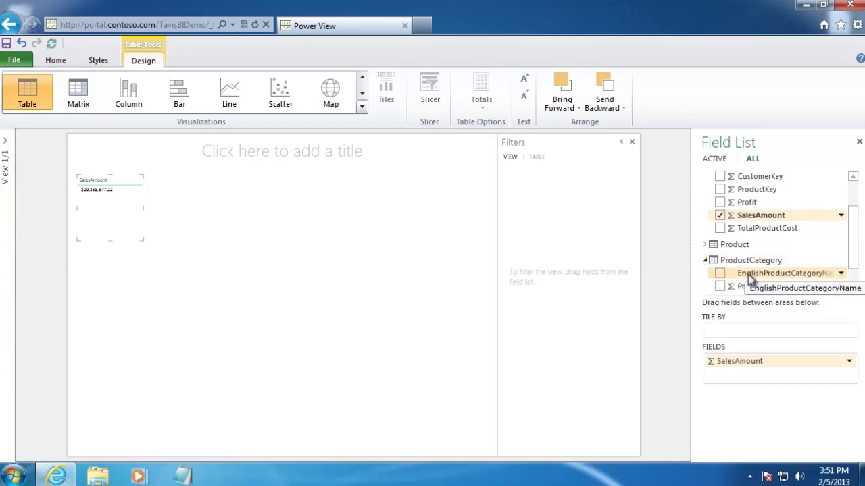
{"action": "left_click", "coordinate": [719, 273]}
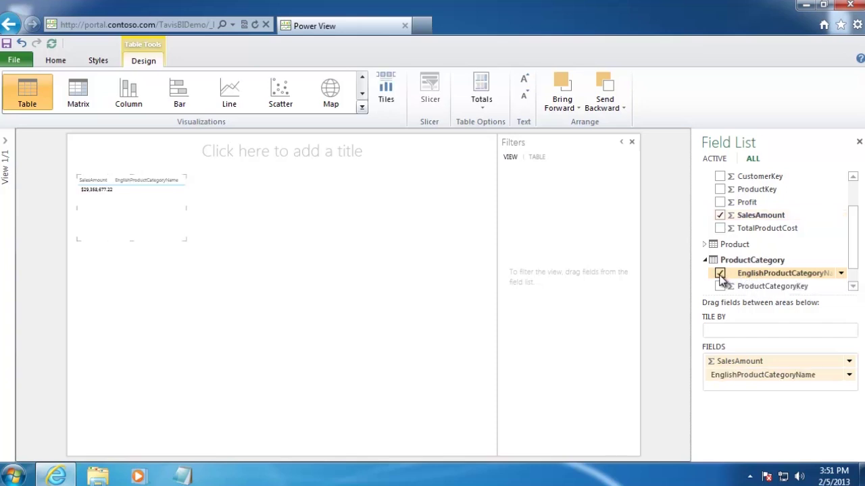
{"action": "left_click", "coordinate": [852, 289]}
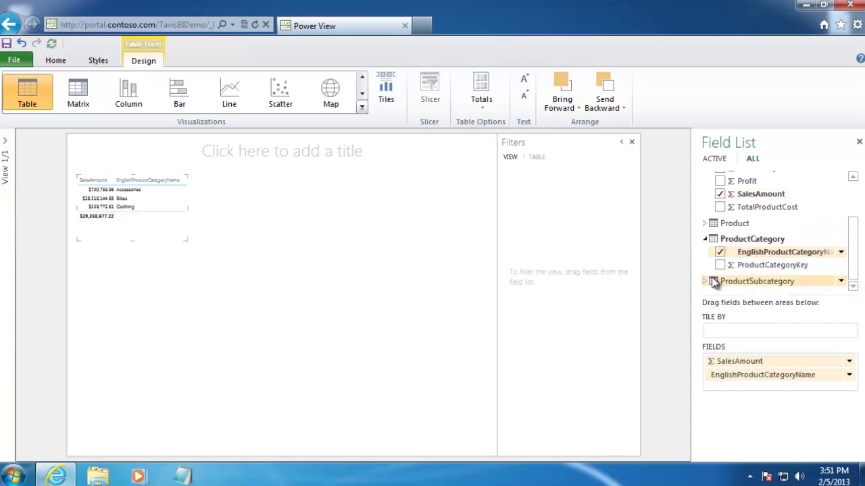
{"action": "left_click", "coordinate": [704, 281]}
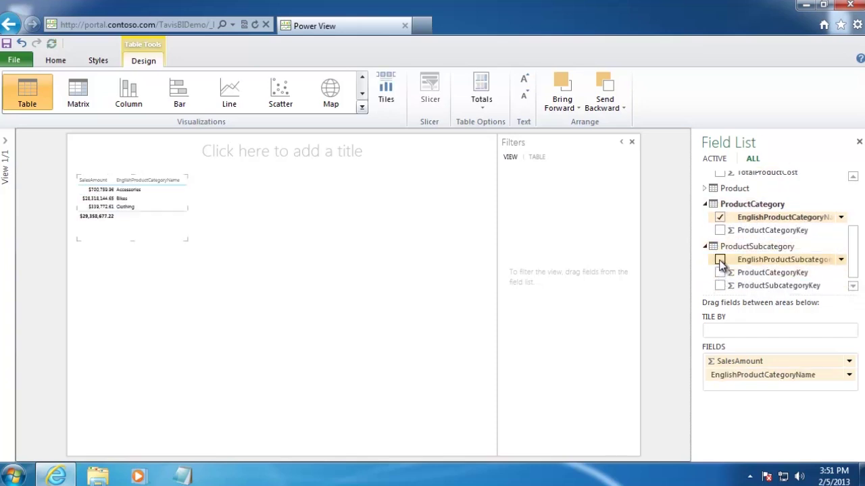
{"action": "left_click", "coordinate": [719, 259]}
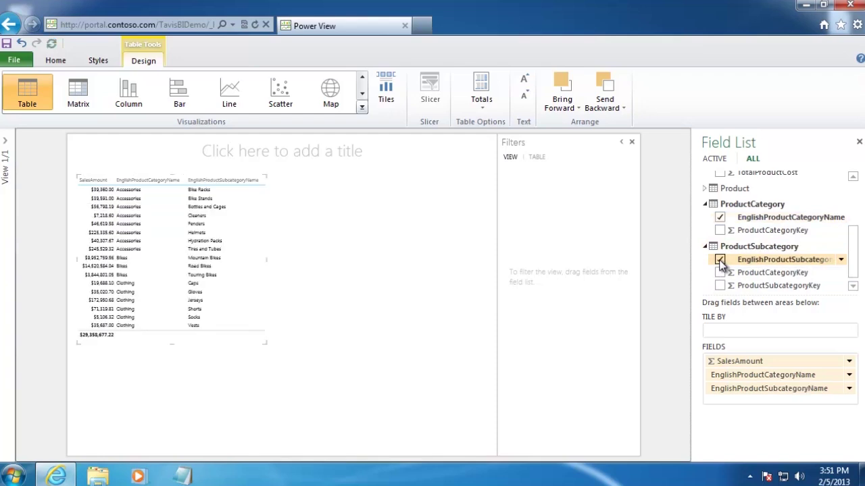
Increase the sales table's font size three times
{"action": "left_click", "coordinate": [162, 225]}
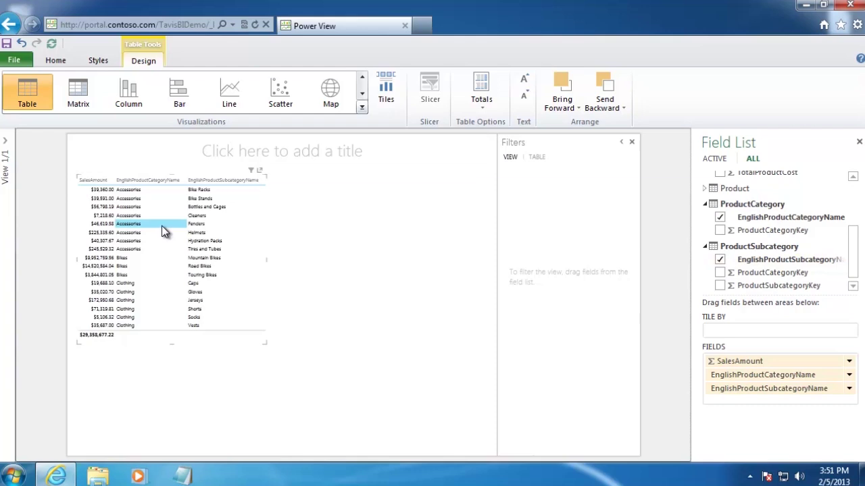
{"action": "left_click", "coordinate": [523, 81]}
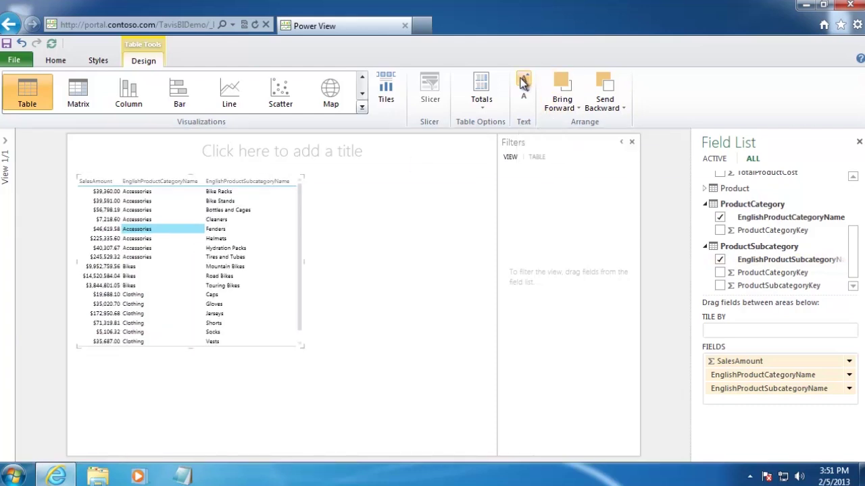
{"action": "left_click", "coordinate": [524, 81]}
{"action": "left_click", "coordinate": [523, 81]}
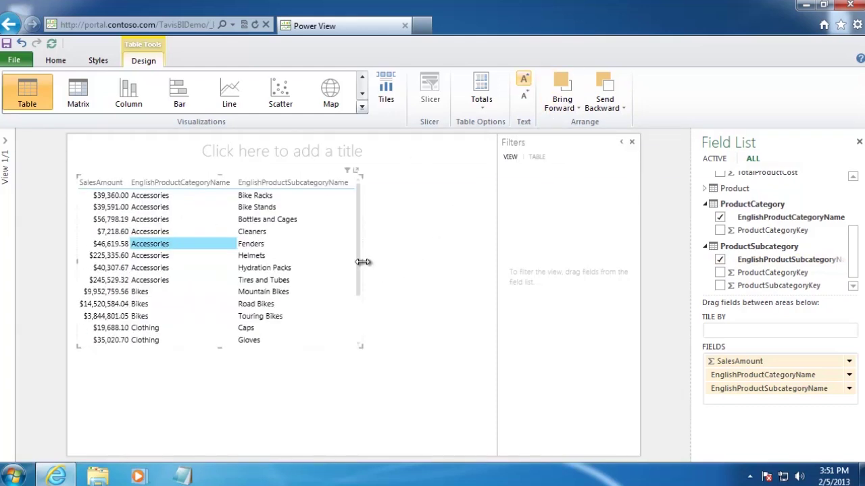
Stretch the table across the canvas below the title and title the report 'Internet Sales'
{"action": "left_click_drag", "start_coordinate": [363, 261], "coordinate": [499, 260]}
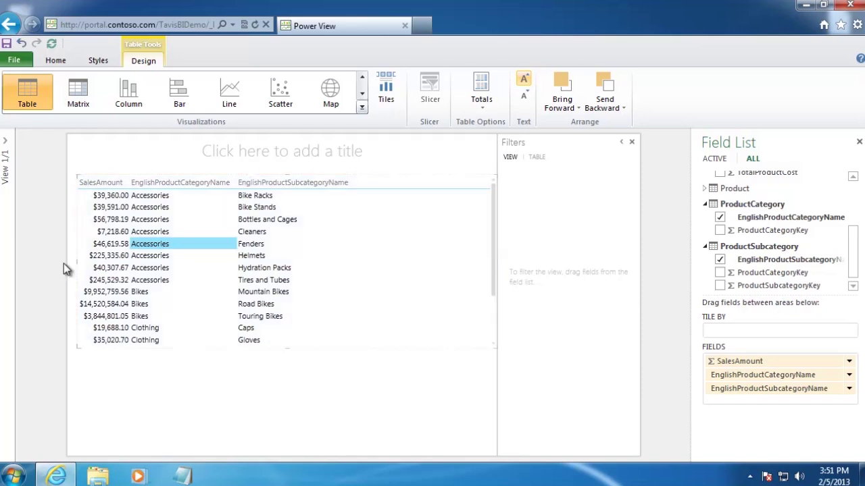
{"action": "left_click_drag", "start_coordinate": [77, 262], "coordinate": [65, 260]}
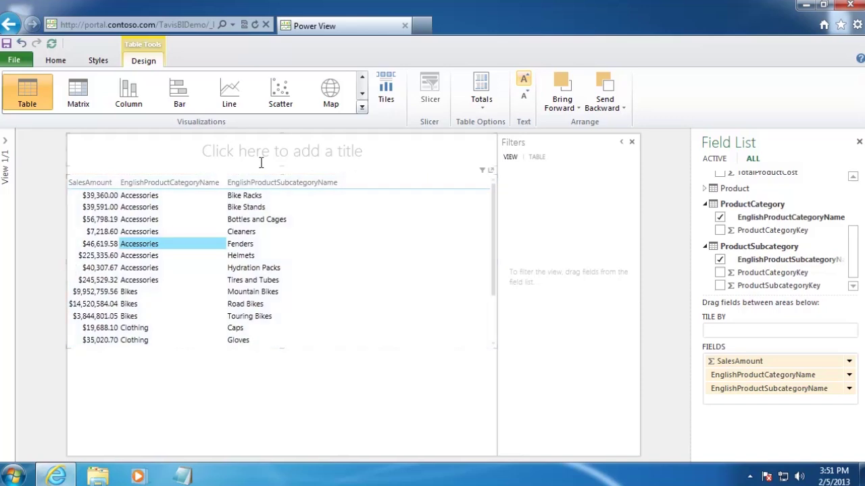
{"action": "left_click_drag", "start_coordinate": [282, 175], "coordinate": [286, 165]}
{"action": "left_click", "coordinate": [285, 152]}
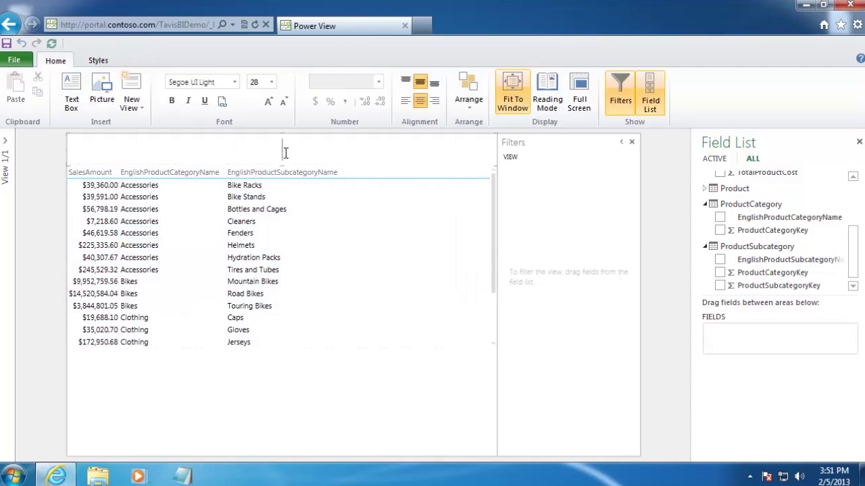
{"action": "type", "text": "Internet Sales"}
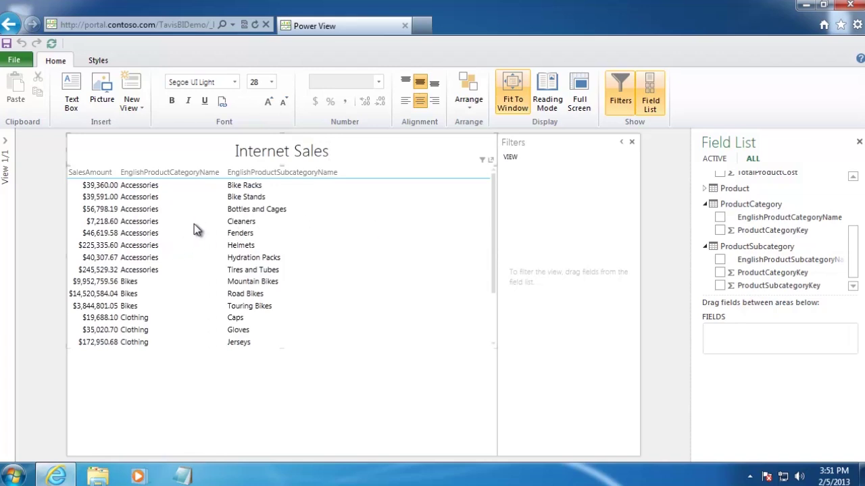
Convert the sales table into a stacked bar chart
{"action": "left_click", "coordinate": [159, 215]}
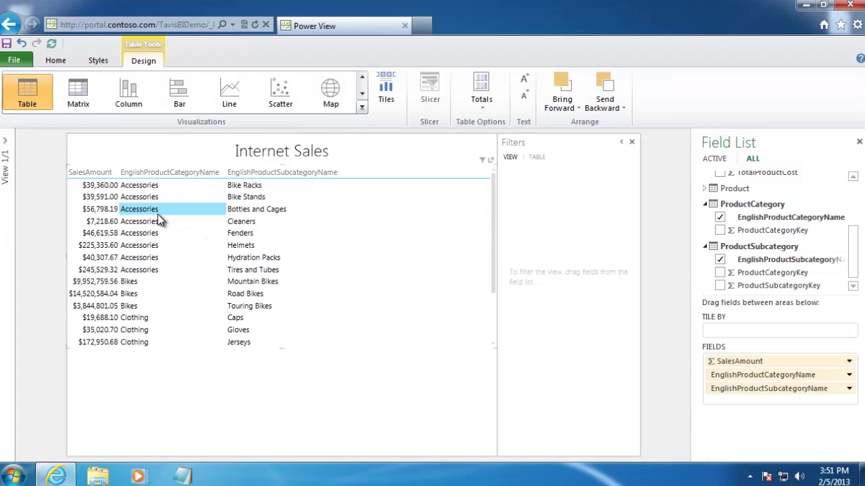
{"action": "left_click", "coordinate": [180, 96]}
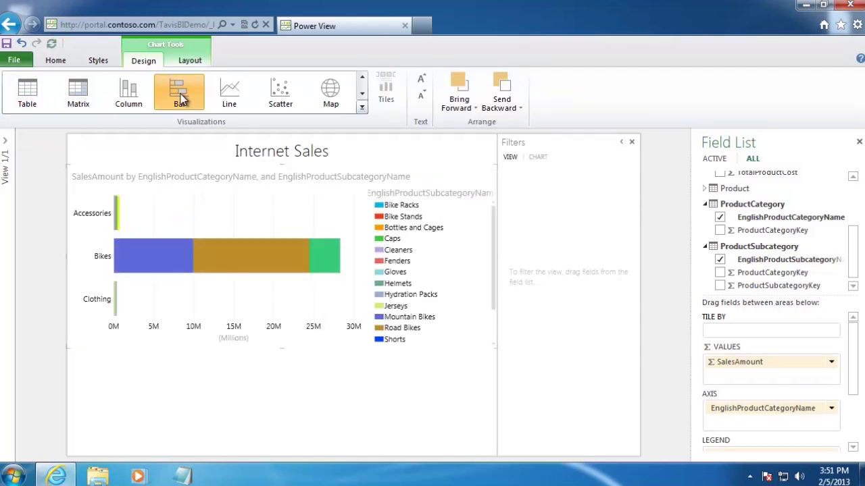
{"action": "mouse_move", "coordinate": [290, 248]}
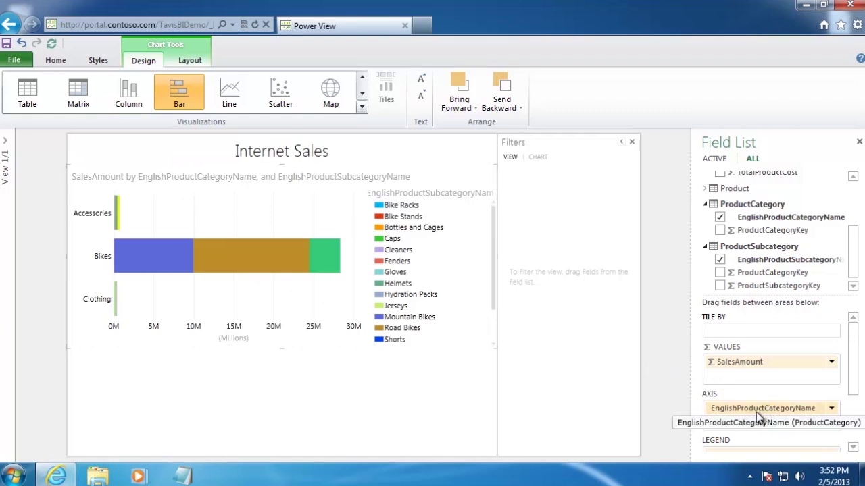
Tile the bar chart by EnglishProductCategoryName and check the Bikes, Clothing and Accessories tiles
{"action": "left_click_drag", "start_coordinate": [756, 412], "coordinate": [733, 335]}
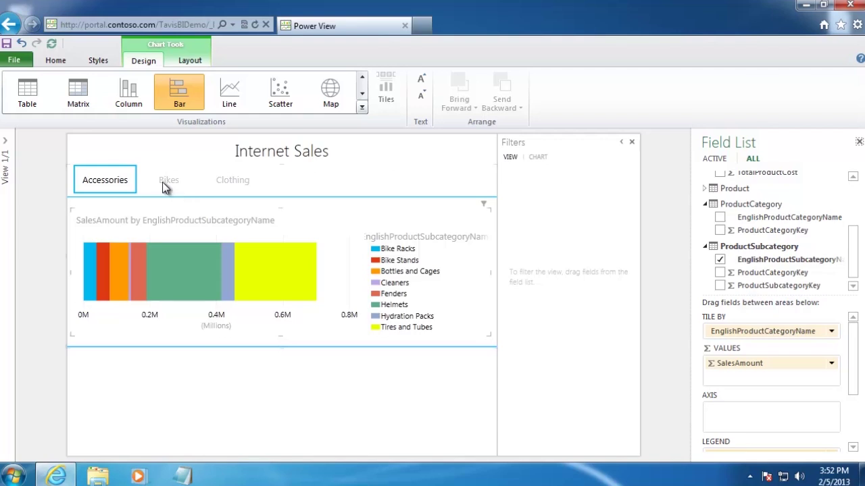
{"action": "left_click", "coordinate": [167, 182]}
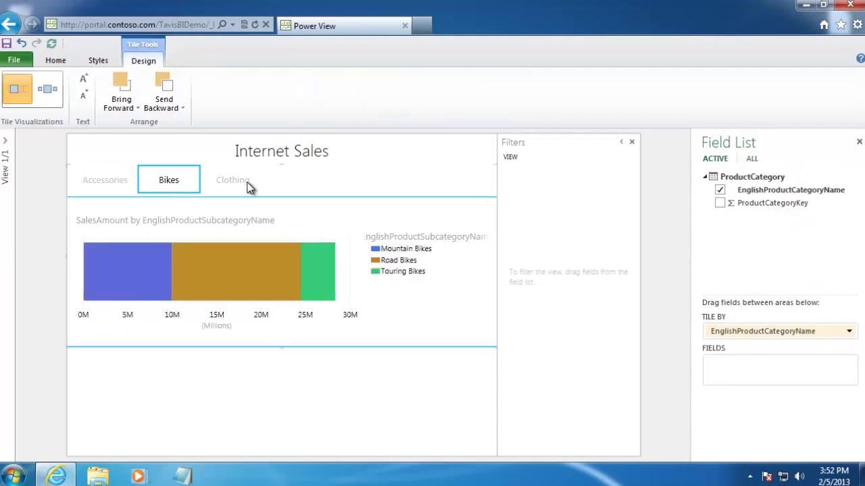
{"action": "left_click", "coordinate": [237, 182]}
{"action": "left_click", "coordinate": [169, 184]}
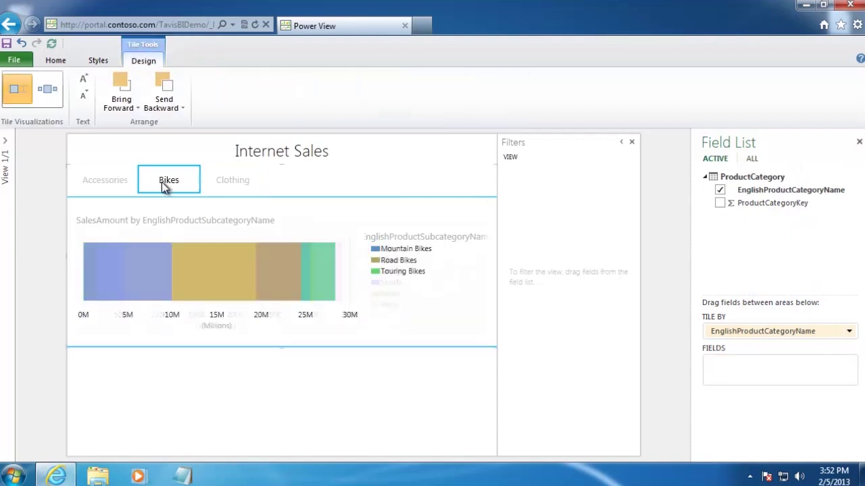
{"action": "left_click", "coordinate": [113, 187]}
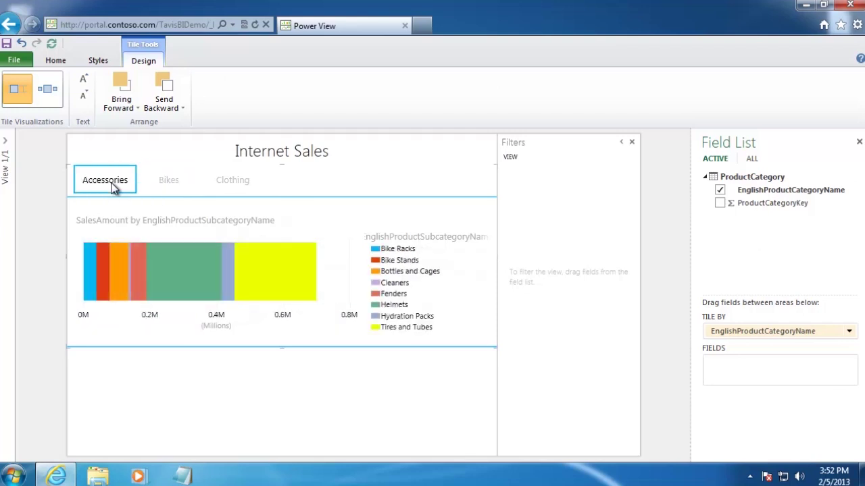
{"action": "left_click", "coordinate": [81, 377]}
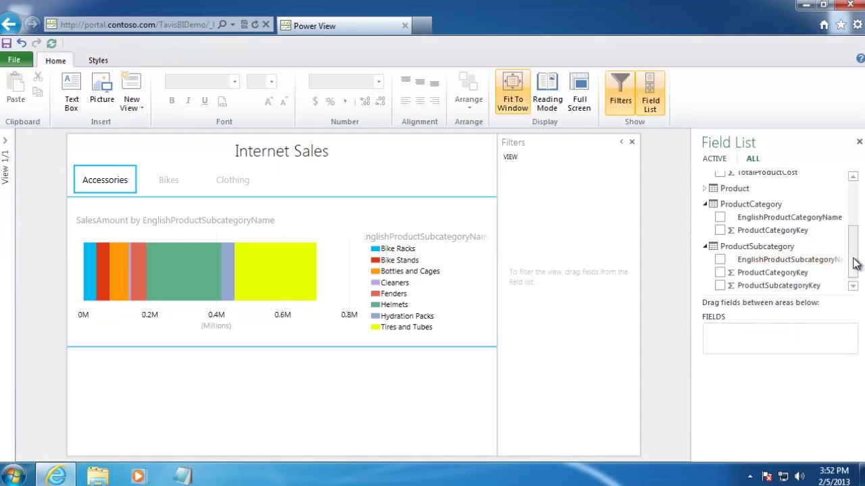
Create a new table of SalesAmount by EnglishCountryRegionName
{"action": "scroll", "coordinate": [854, 248], "scroll_direction": "up", "scroll_amount": 3}
{"action": "left_click_drag", "start_coordinate": [854, 249], "coordinate": [854, 226]}
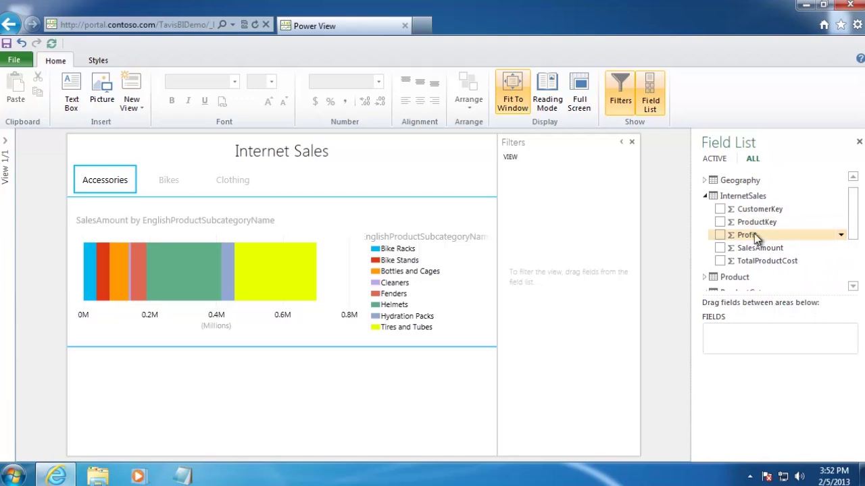
{"action": "left_click", "coordinate": [719, 248]}
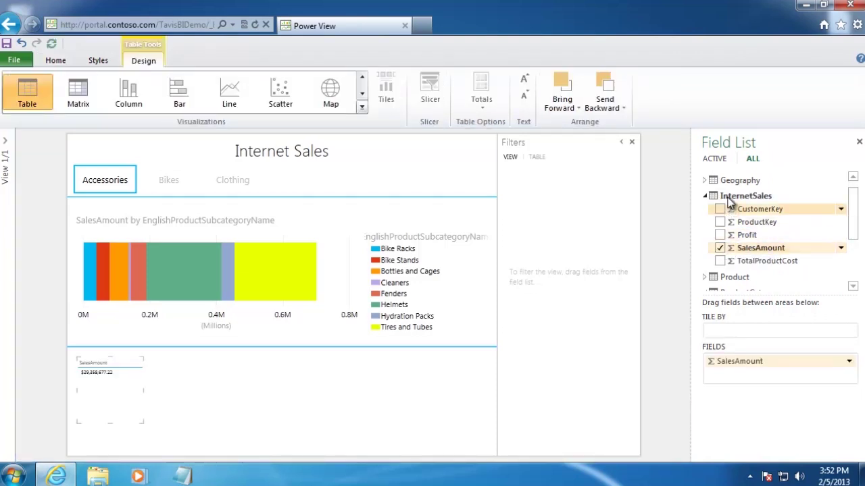
{"action": "left_click", "coordinate": [704, 181]}
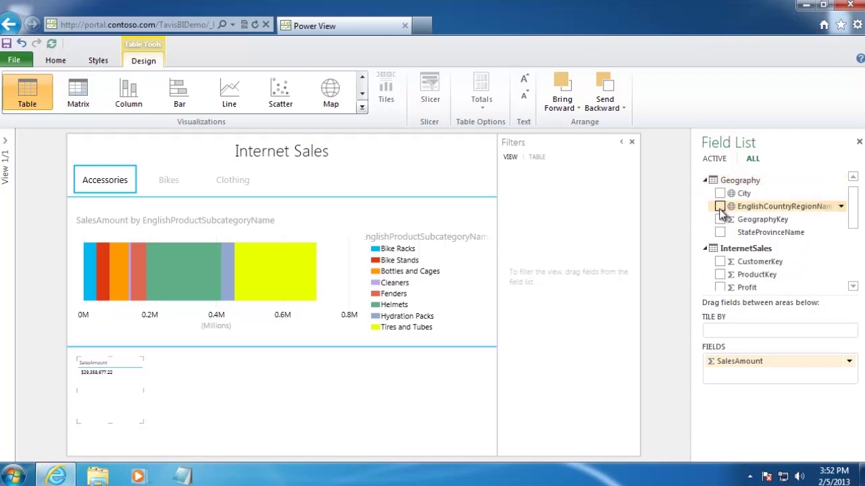
{"action": "left_click", "coordinate": [720, 207]}
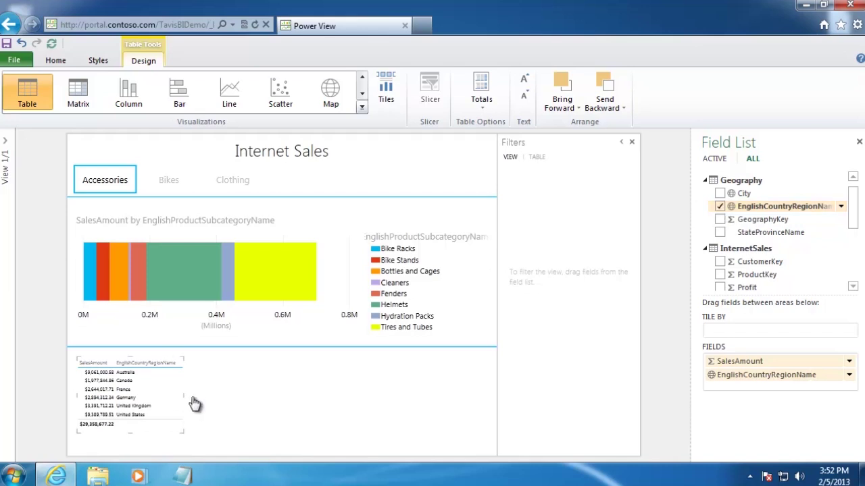
Resize the country table to fill the canvas below the bar chart
{"action": "left_click_drag", "start_coordinate": [184, 397], "coordinate": [514, 393]}
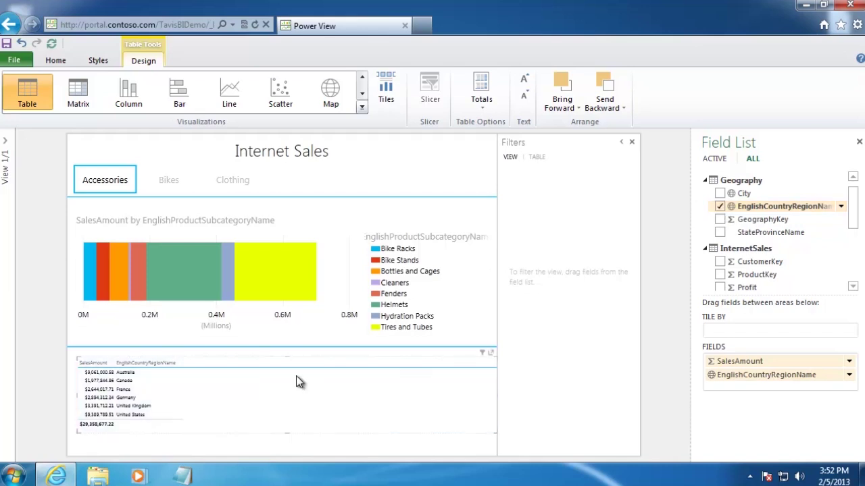
{"action": "left_click_drag", "start_coordinate": [288, 358], "coordinate": [289, 352]}
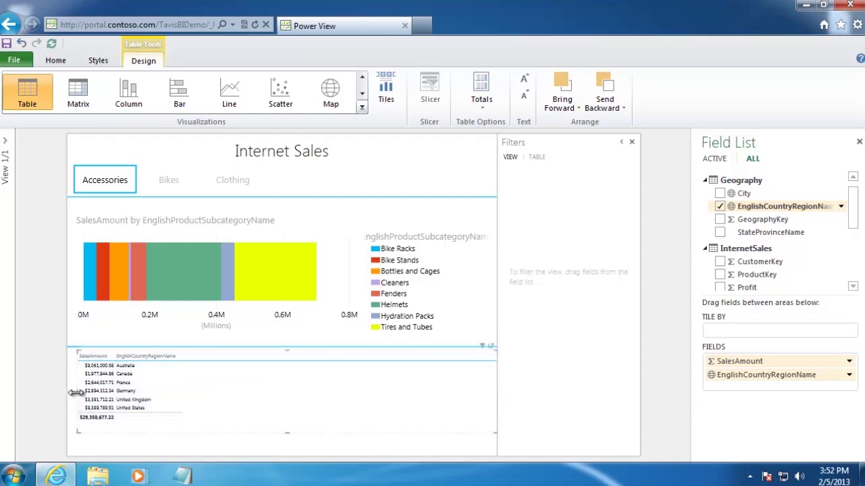
{"action": "left_click_drag", "start_coordinate": [76, 399], "coordinate": [55, 393]}
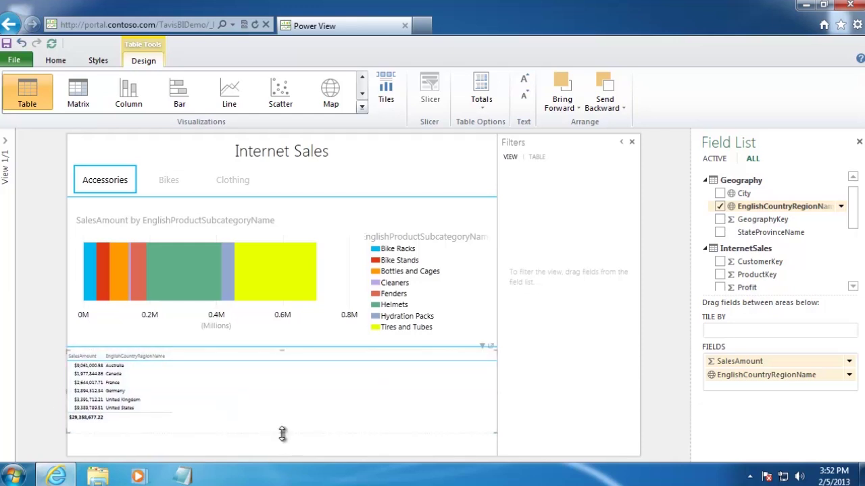
{"action": "left_click_drag", "start_coordinate": [282, 436], "coordinate": [282, 455]}
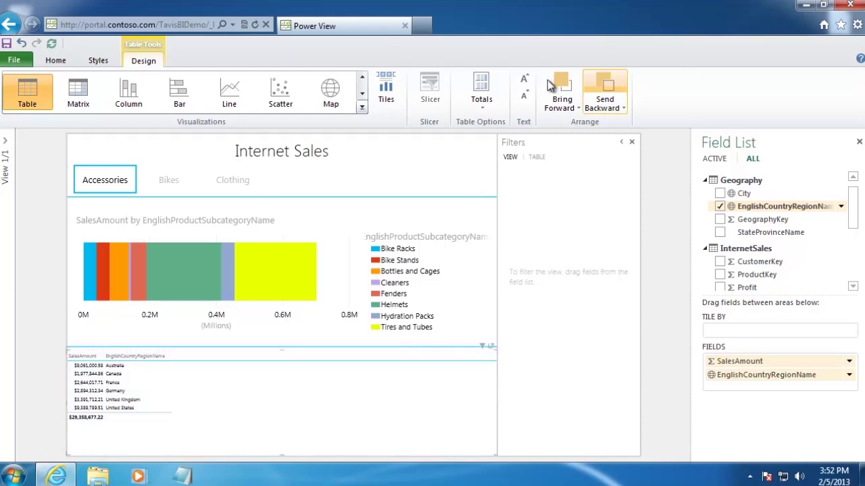
Enlarge the country table's text twice and convert it to a SalesAmount-by-country column chart
{"action": "left_click", "coordinate": [525, 83]}
{"action": "left_click", "coordinate": [525, 82]}
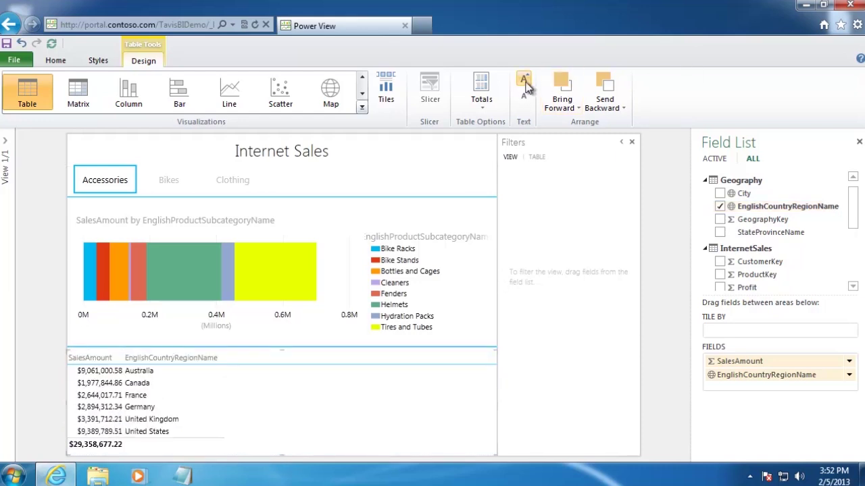
{"action": "left_click", "coordinate": [143, 387]}
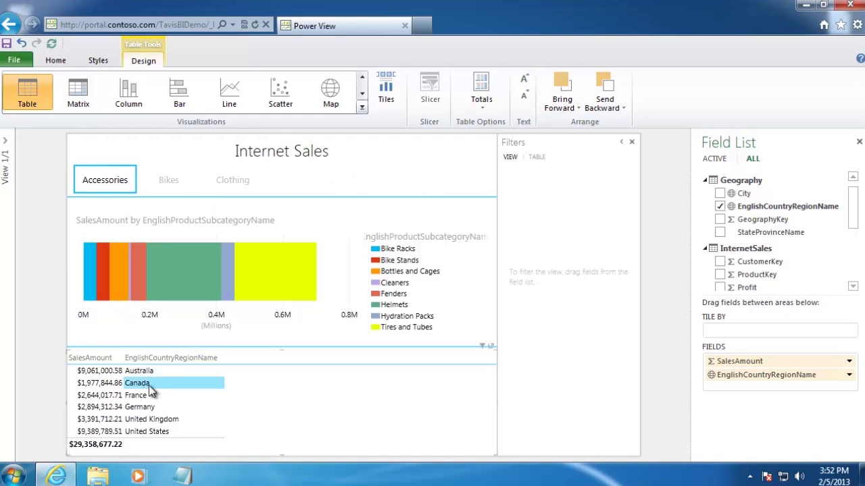
{"action": "left_click", "coordinate": [135, 99]}
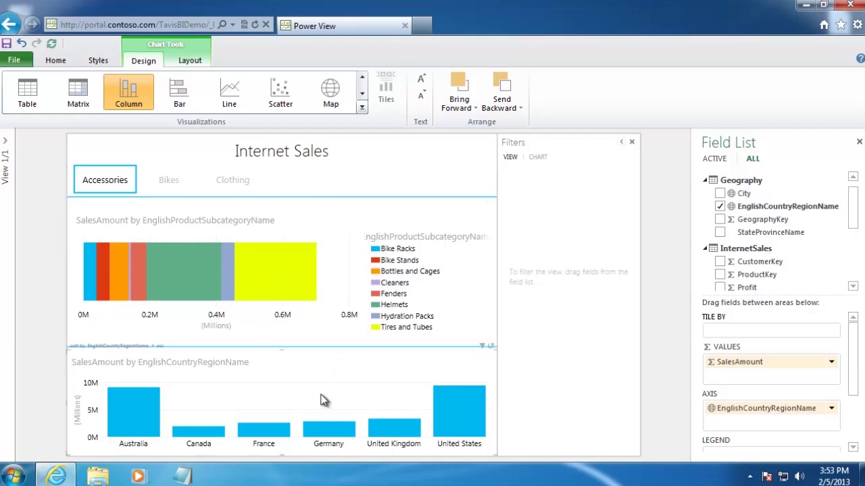
Show Bikes, then cross-highlight Road Bikes and United States, clearing each highlight
{"action": "left_click", "coordinate": [168, 181]}
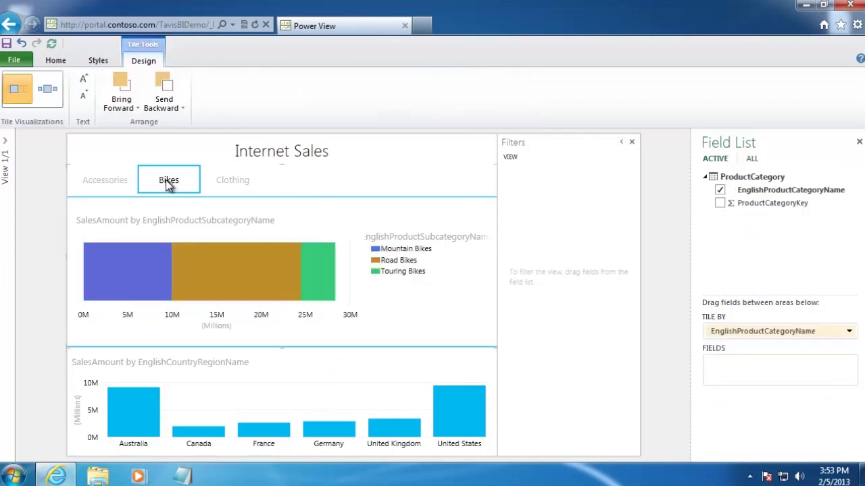
{"action": "left_click", "coordinate": [249, 275]}
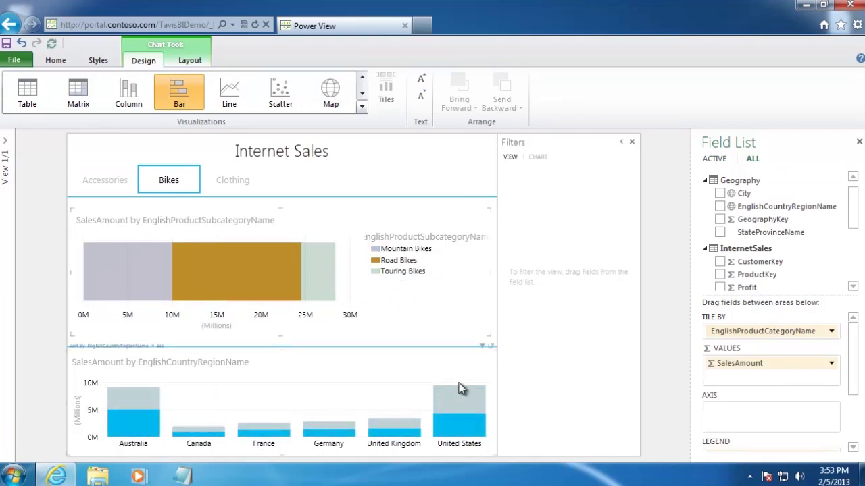
{"action": "mouse_move", "coordinate": [464, 394]}
{"action": "left_click", "coordinate": [293, 232]}
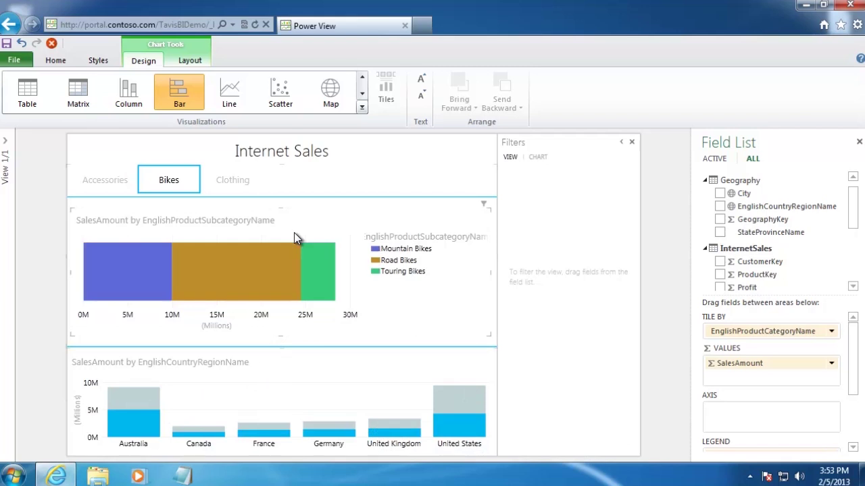
{"action": "left_click", "coordinate": [454, 421]}
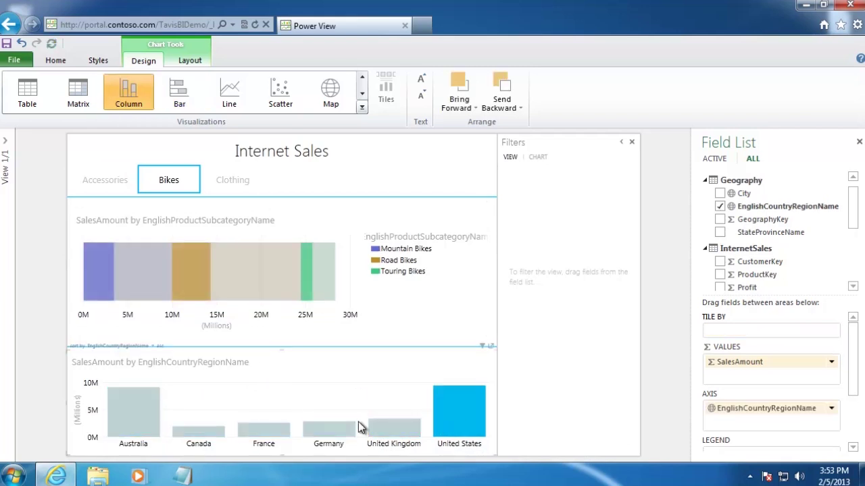
{"action": "left_click", "coordinate": [359, 393]}
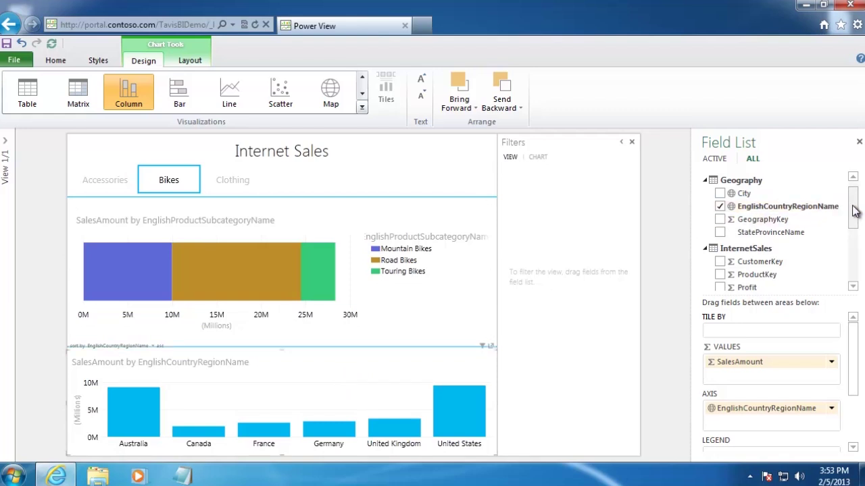
Add Customer's Education, Gender, MaritalStatus and YearlyIncome as filters, with YearlyIncome minimum $108,843.36
{"action": "left_click_drag", "start_coordinate": [854, 212], "coordinate": [851, 187]}
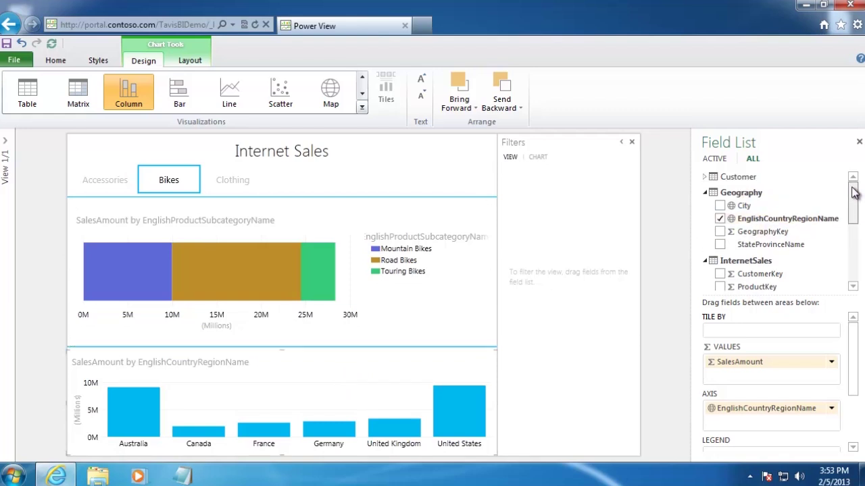
{"action": "left_click", "coordinate": [704, 179]}
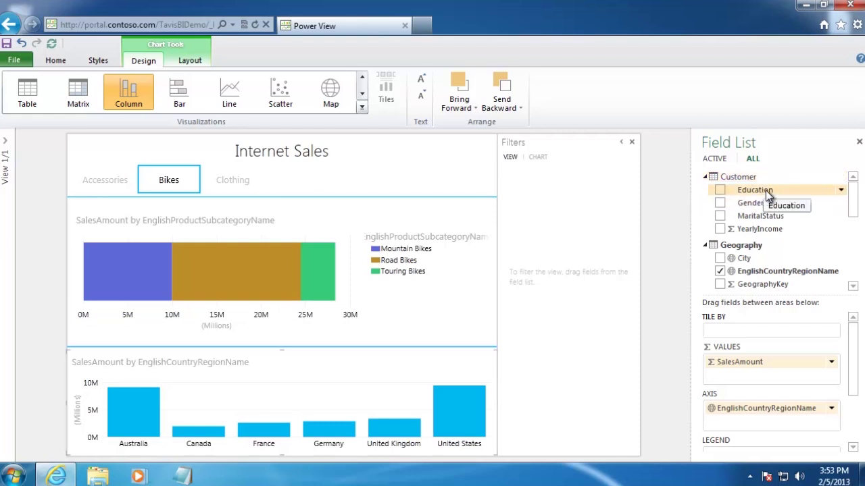
{"action": "left_click_drag", "start_coordinate": [768, 194], "coordinate": [534, 193]}
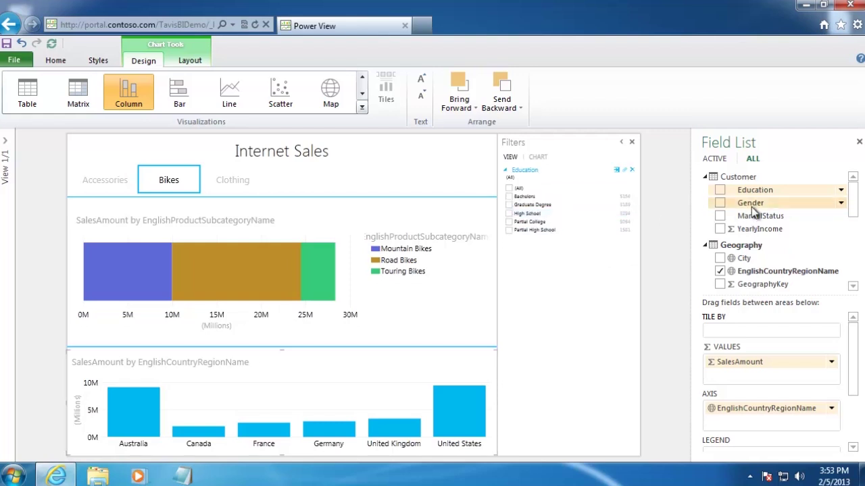
{"action": "left_click_drag", "start_coordinate": [751, 207], "coordinate": [552, 282]}
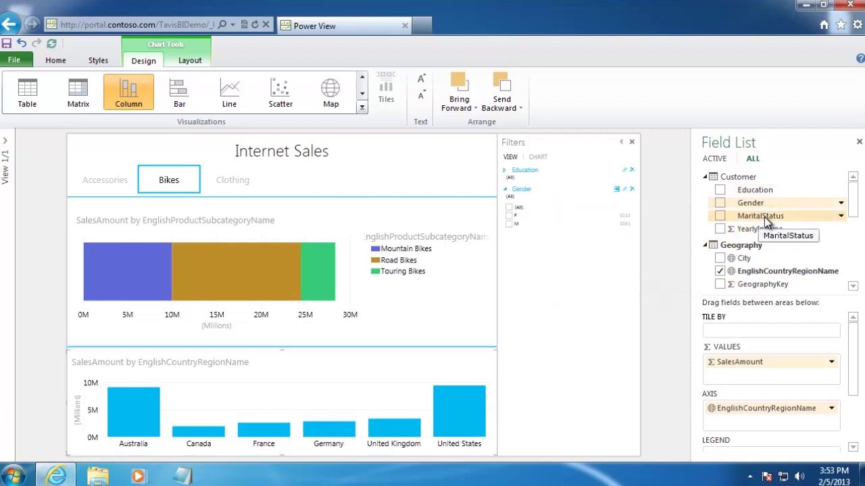
{"action": "left_click_drag", "start_coordinate": [764, 216], "coordinate": [537, 288]}
{"action": "left_click_drag", "start_coordinate": [755, 229], "coordinate": [547, 309]}
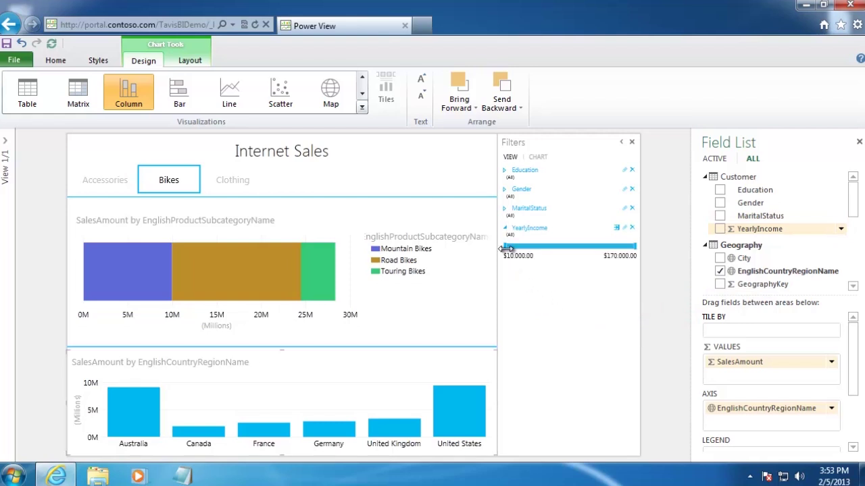
{"action": "left_click_drag", "start_coordinate": [506, 247], "coordinate": [585, 249]}
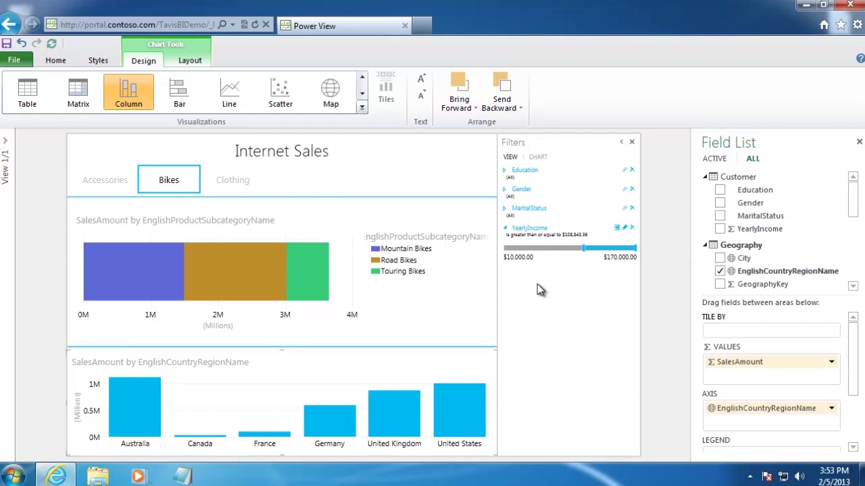
{"action": "mouse_move", "coordinate": [299, 279]}
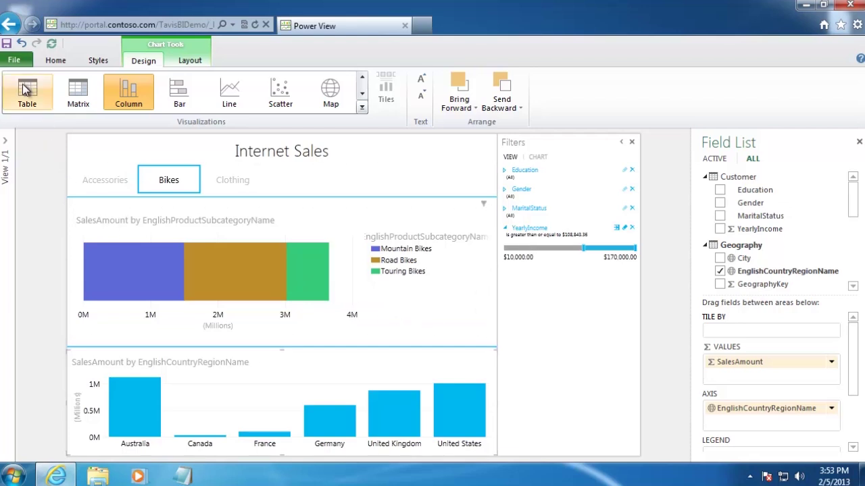
Save the Internet Sales report as Report1.rdlx in the PowerPivotVideoDemo library
{"action": "left_click", "coordinate": [14, 61]}
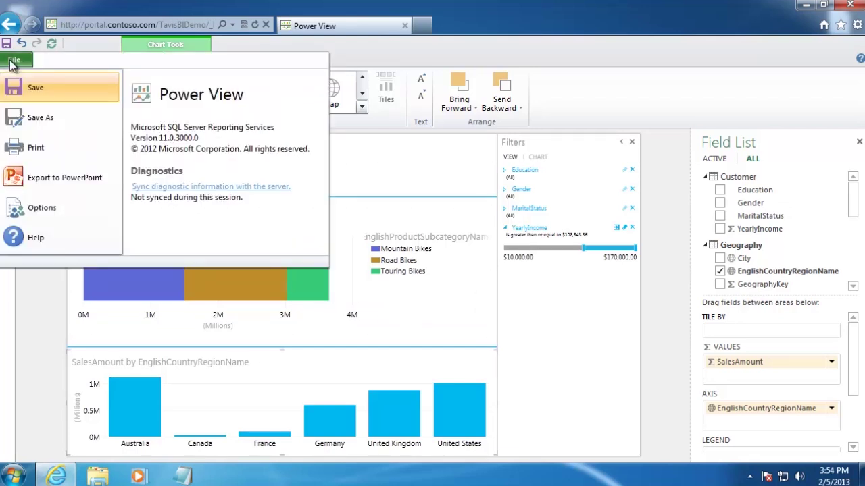
{"action": "left_click", "coordinate": [49, 119]}
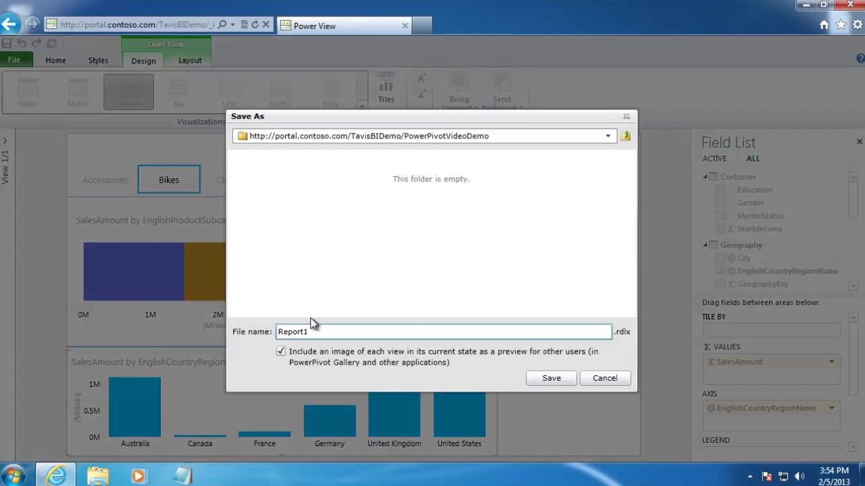
{"action": "left_click_drag", "start_coordinate": [344, 332], "coordinate": [265, 331]}
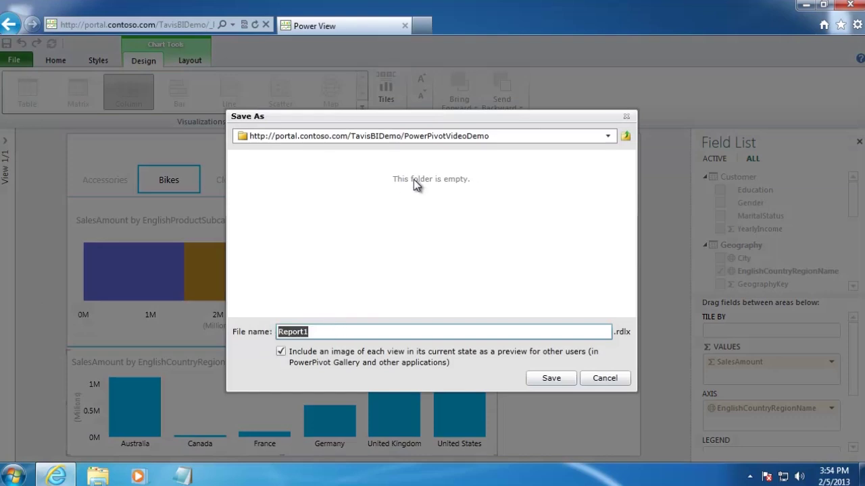
{"action": "left_click", "coordinate": [551, 380]}
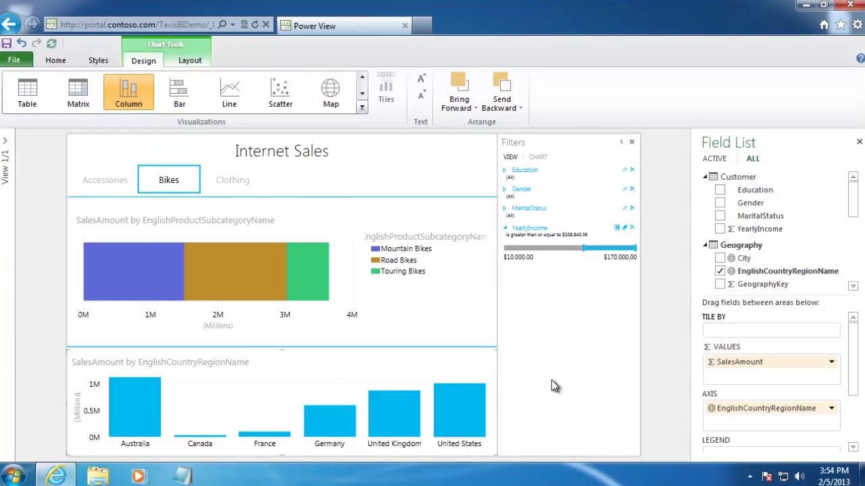
Return to the PowerPivotVideoDemo gallery and open Report1 below Book1 in Power View
{"action": "left_click", "coordinate": [9, 25]}
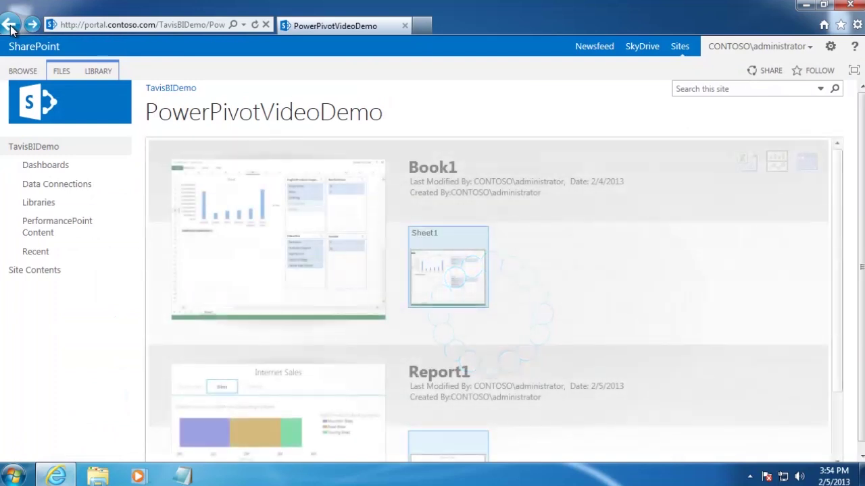
{"action": "left_click_drag", "start_coordinate": [836, 230], "coordinate": [842, 324]}
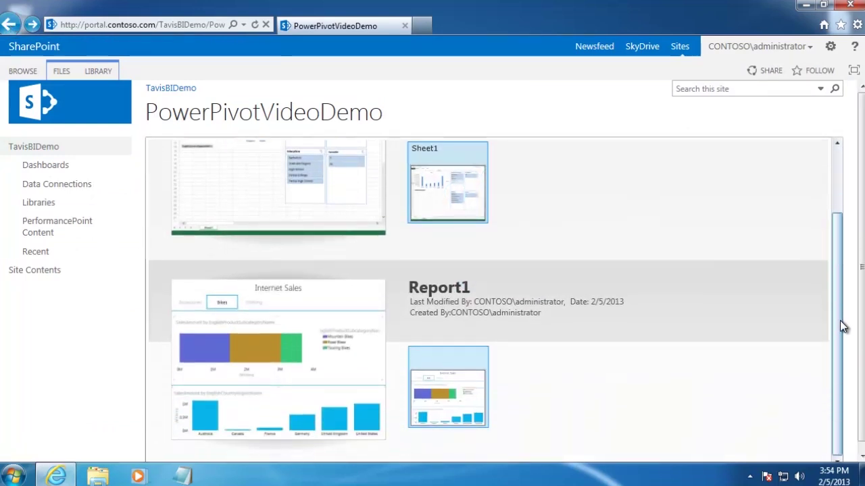
{"action": "left_click", "coordinate": [462, 386]}
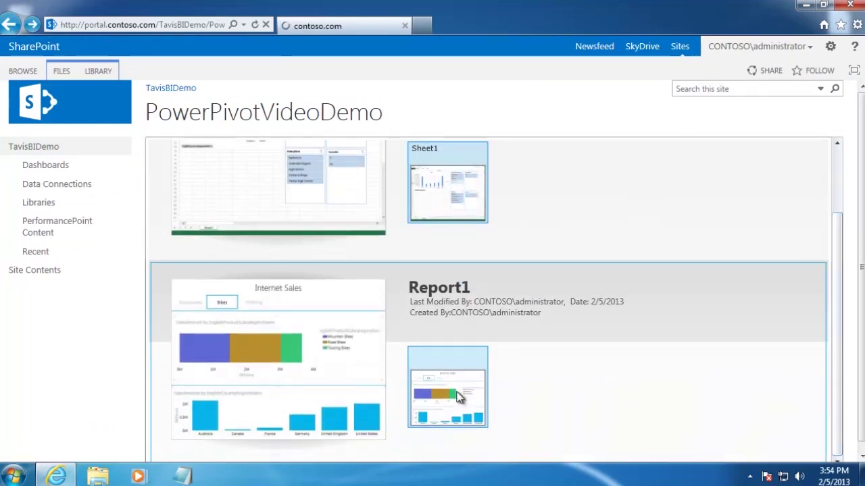